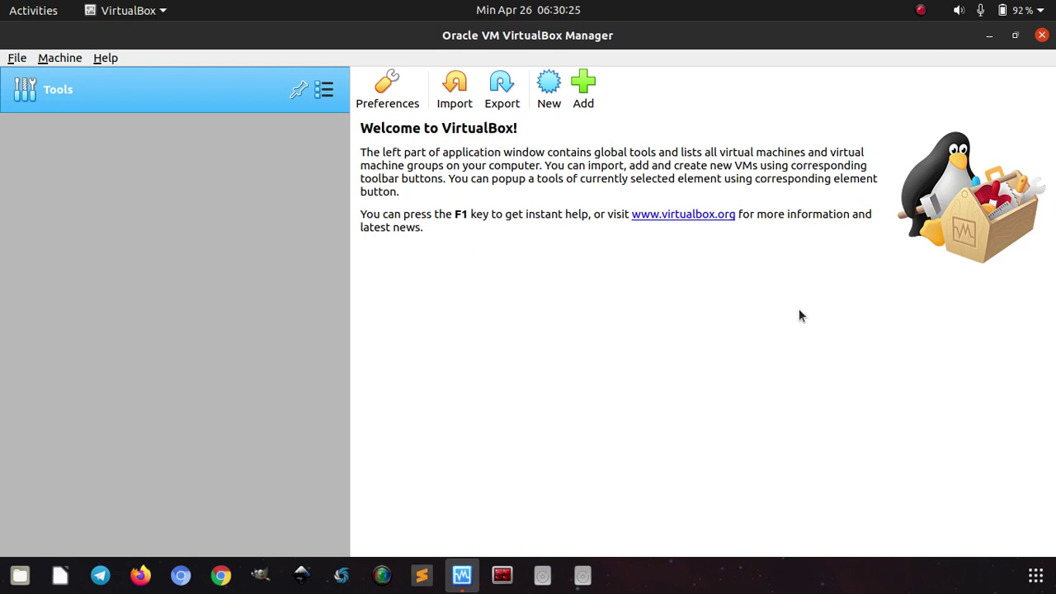
# Check the installed VirtualBox version in the About information and close it.
pyautogui.click(106, 61)
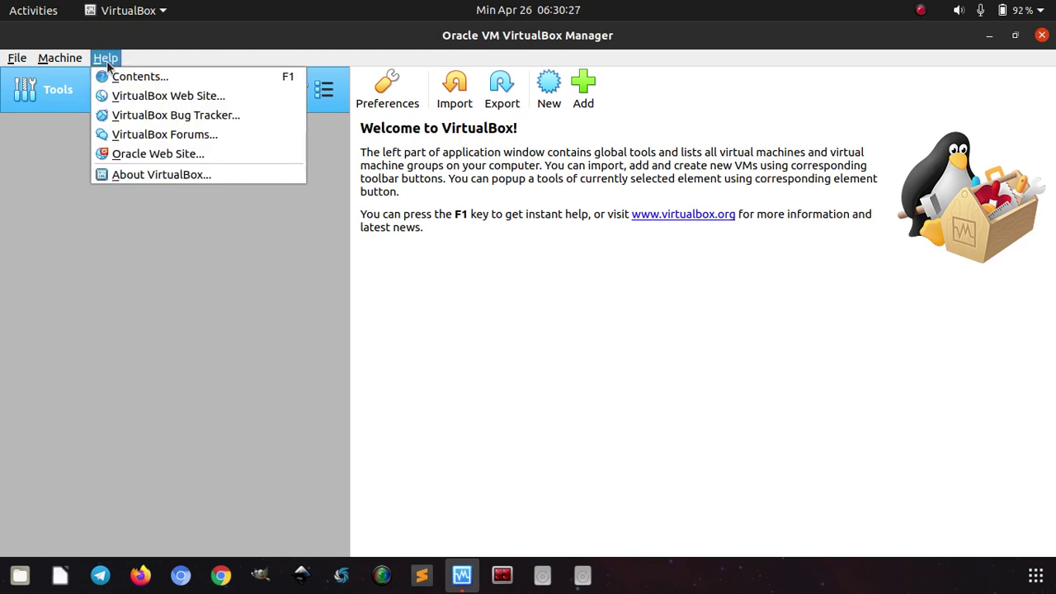
pyautogui.click(143, 175)
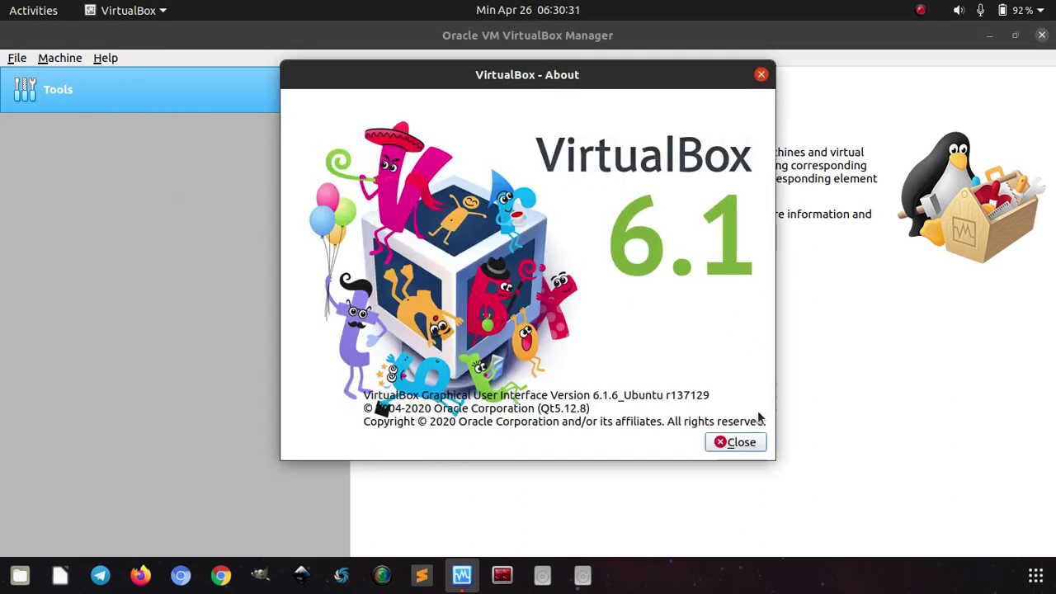
pyautogui.click(748, 442)
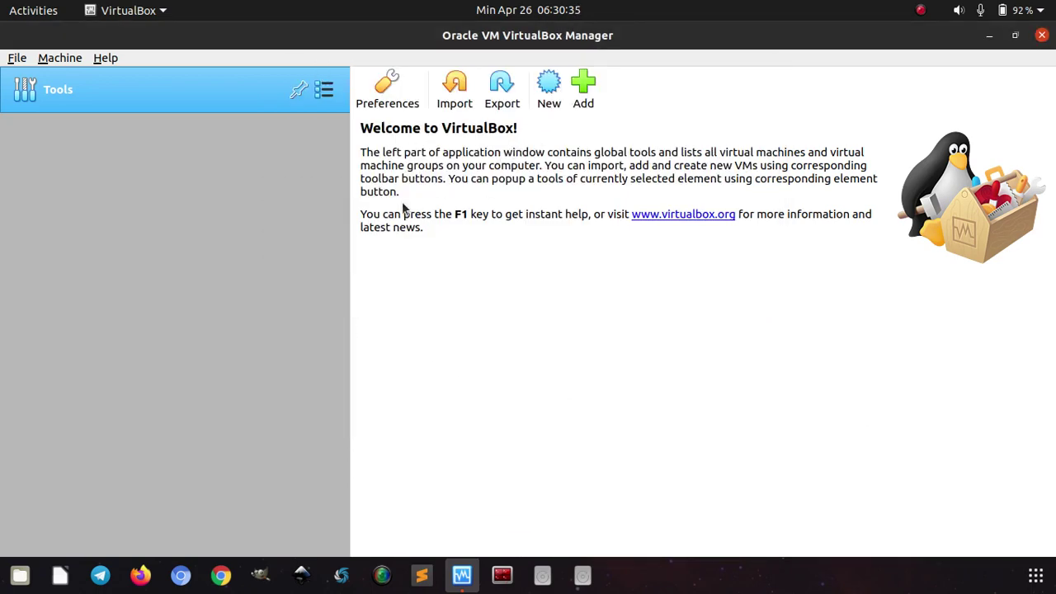
# Examine the adapter and DHCP server properties of the host network vboxnet0, and return to the Welcome page.
pyautogui.click(327, 90)
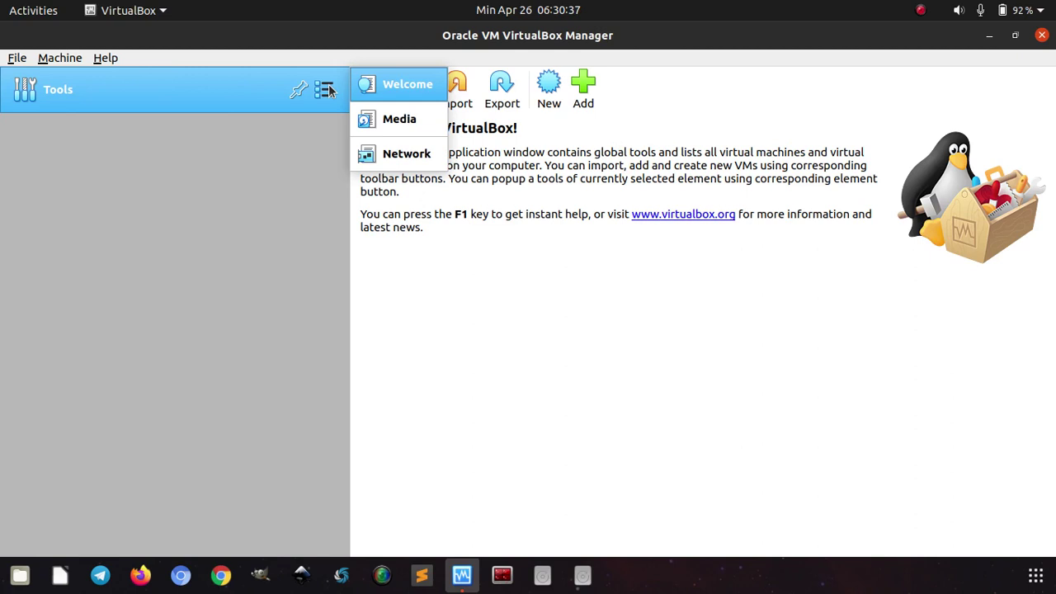
pyautogui.click(407, 159)
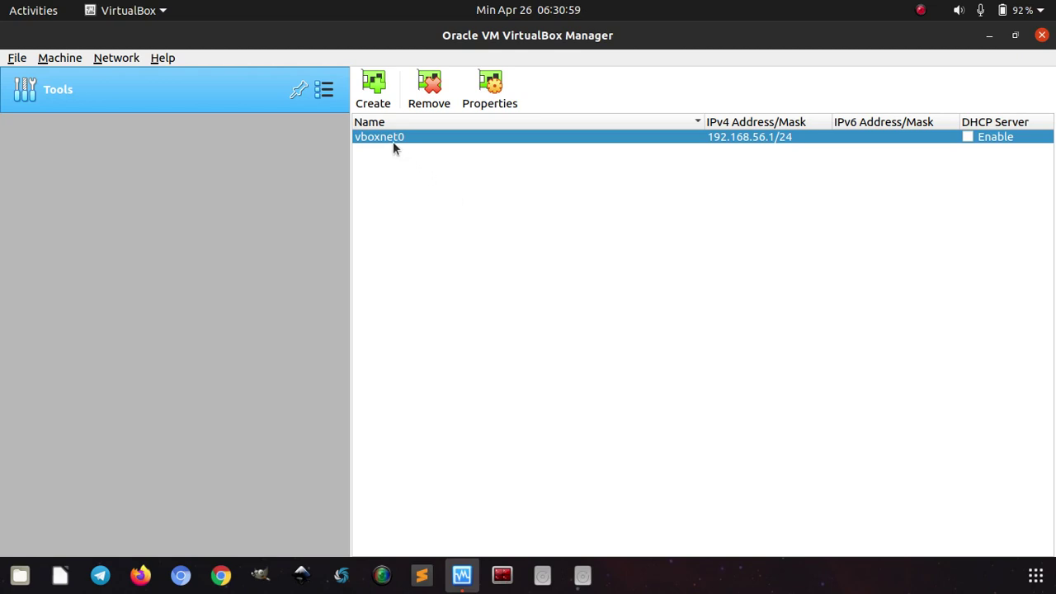
pyautogui.click(504, 107)
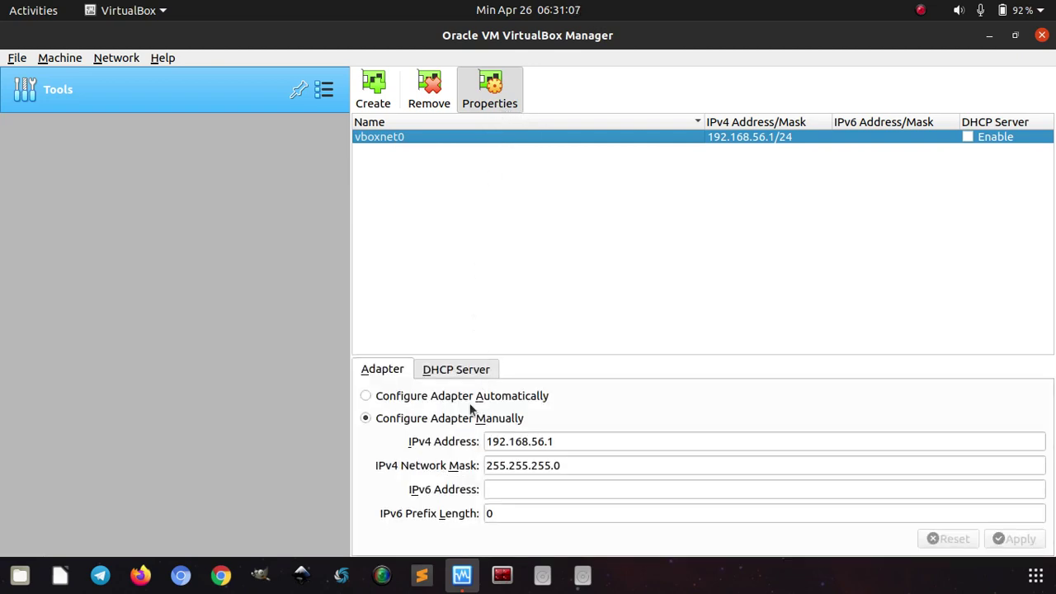
pyautogui.hotkey('ctrl', 'space')
pyautogui.hotkey('ctrl', 'space')
pyautogui.click(462, 371)
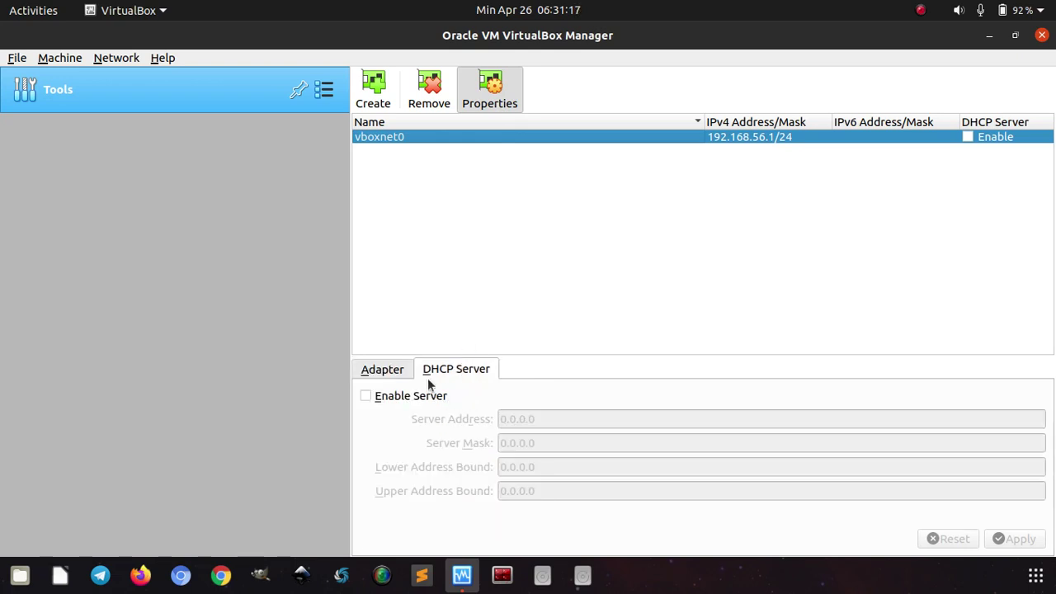
pyautogui.click(397, 376)
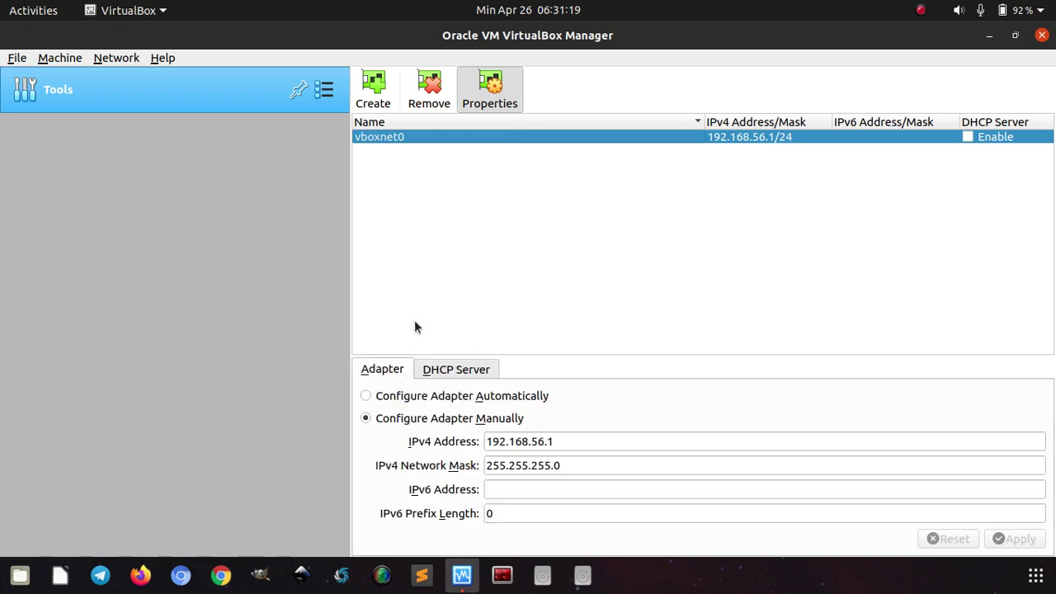
pyautogui.moveTo(559, 441)
pyautogui.mouseDown()
pyautogui.moveTo(490, 442)
pyautogui.moveTo(565, 435)
pyautogui.mouseUp()
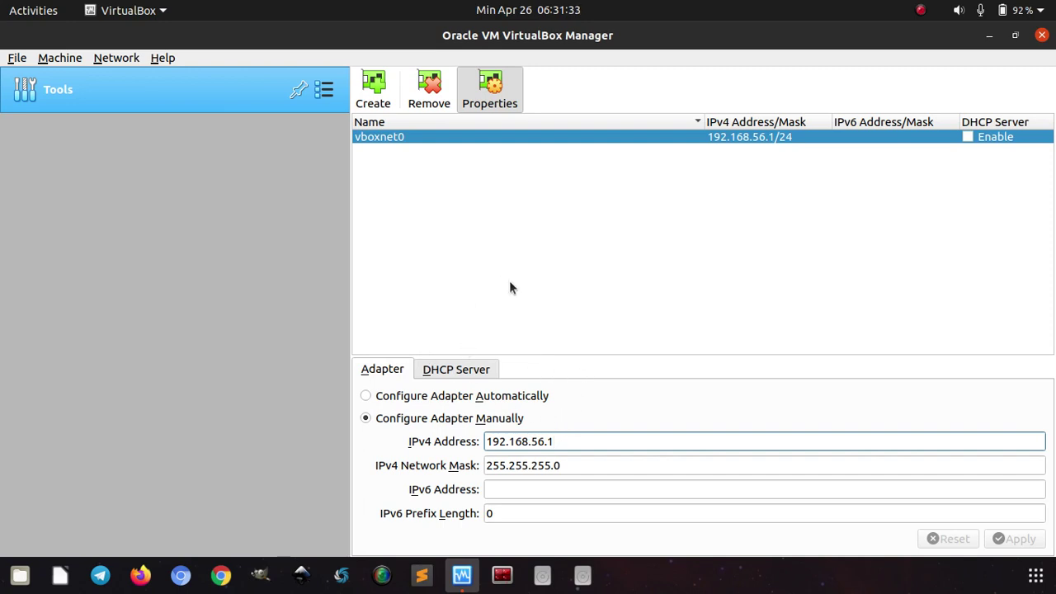
pyautogui.click(323, 89)
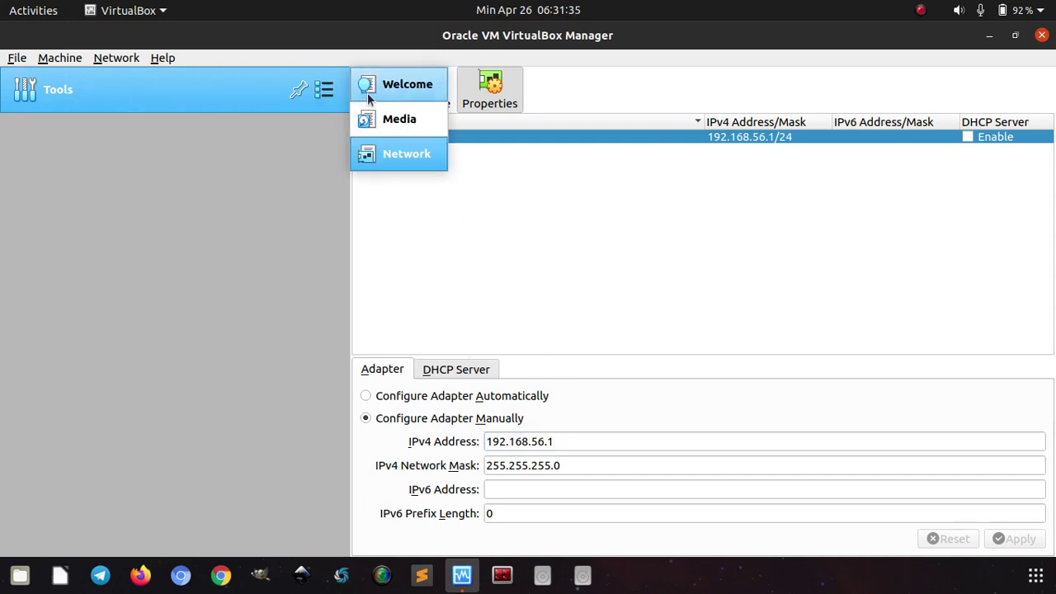
pyautogui.click(368, 92)
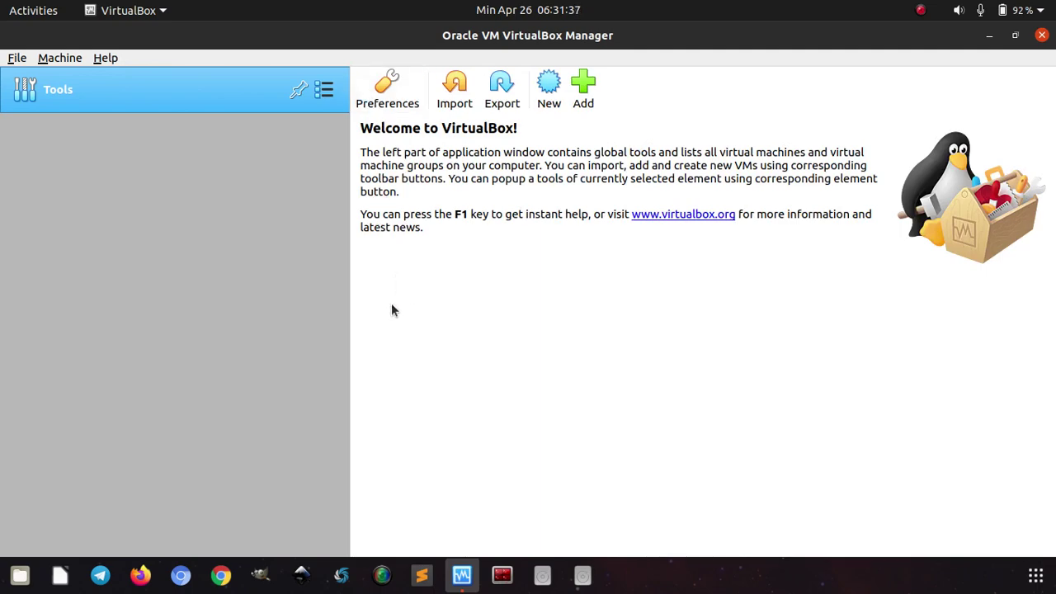
pyautogui.click(330, 105)
pyautogui.click(371, 92)
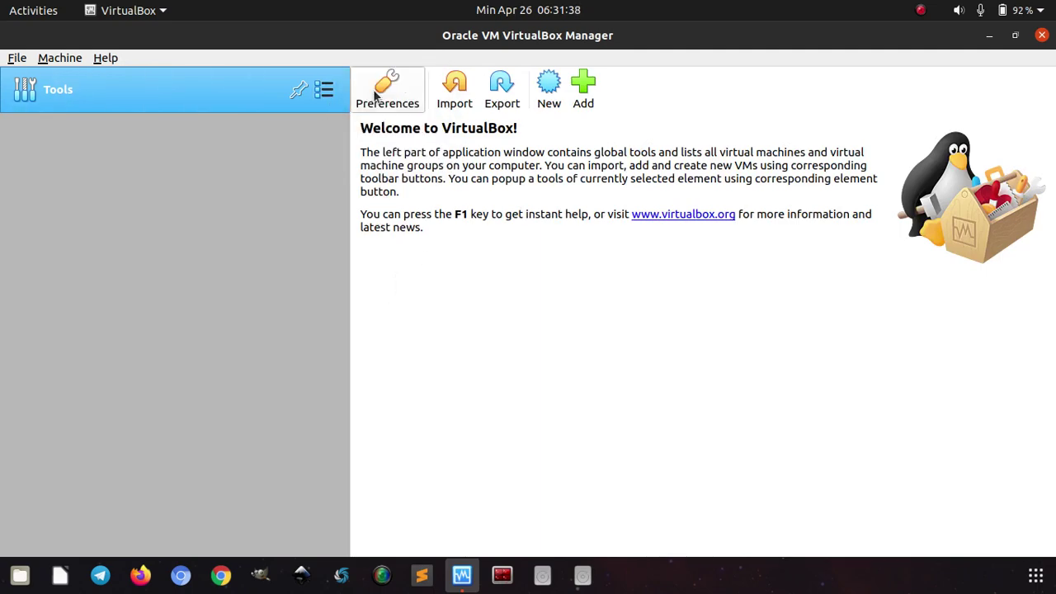
# Start a new virtual machine named Ubuntu2004, type Linux, version Ubuntu (64-bit), with 1024 MB of memory.
pyautogui.click(544, 110)
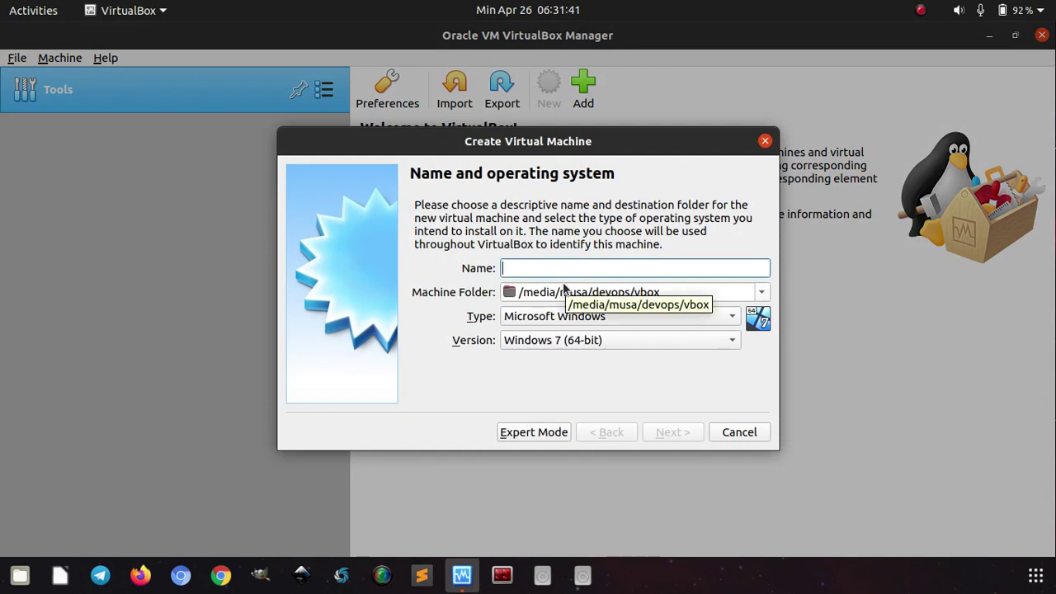
pyautogui.write('Ubuntu')
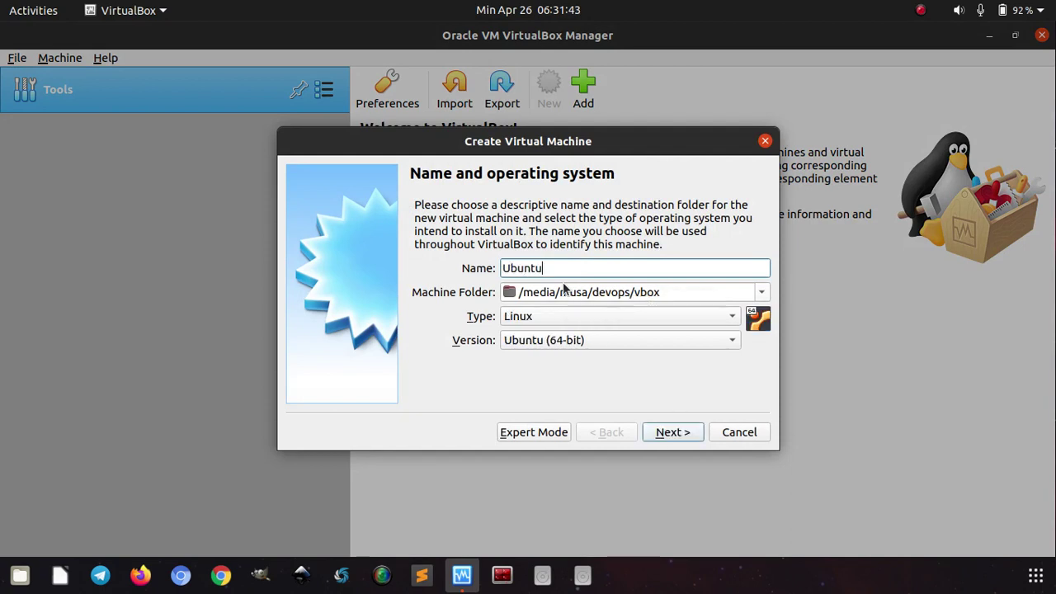
pyautogui.write('2004')
pyautogui.click(666, 431)
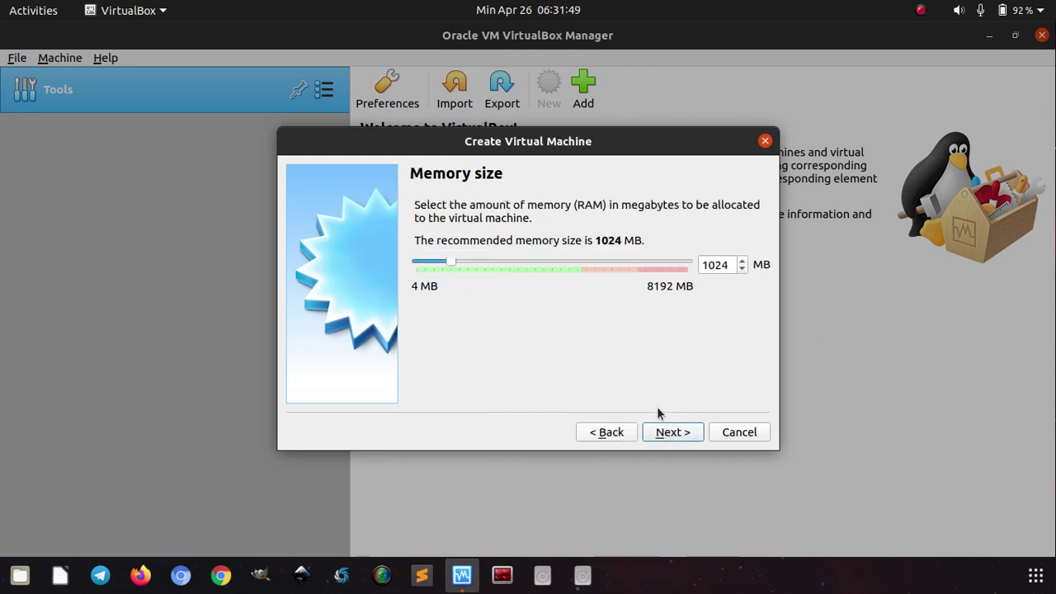
pyautogui.click(675, 433)
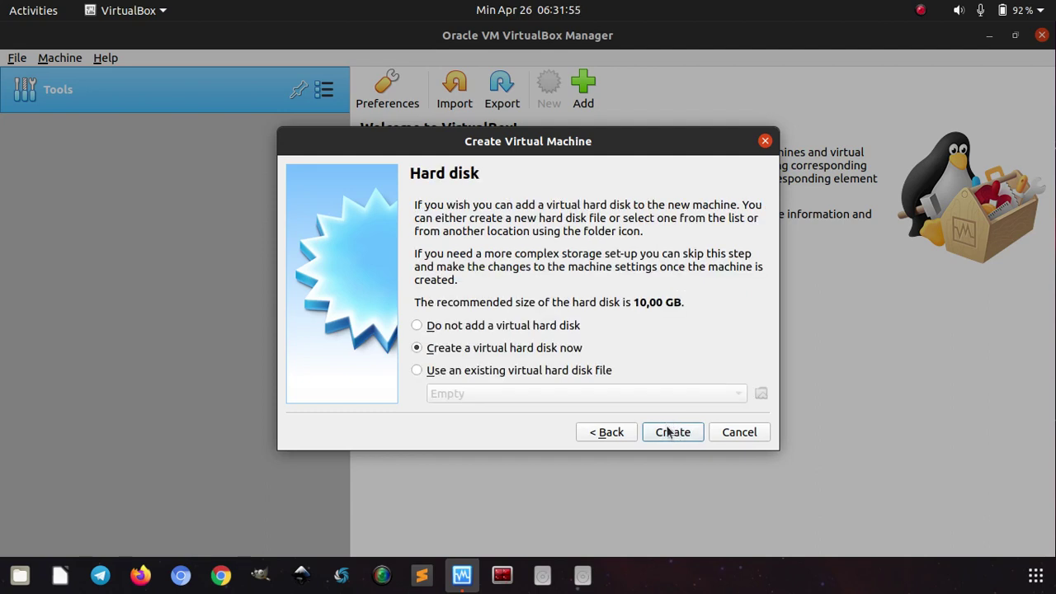
# Create a dynamically allocated 50 GB virtual hard disk, Ubuntu2004.vdi, and finish creating the virtual machine.
pyautogui.click(670, 434)
pyautogui.click(677, 456)
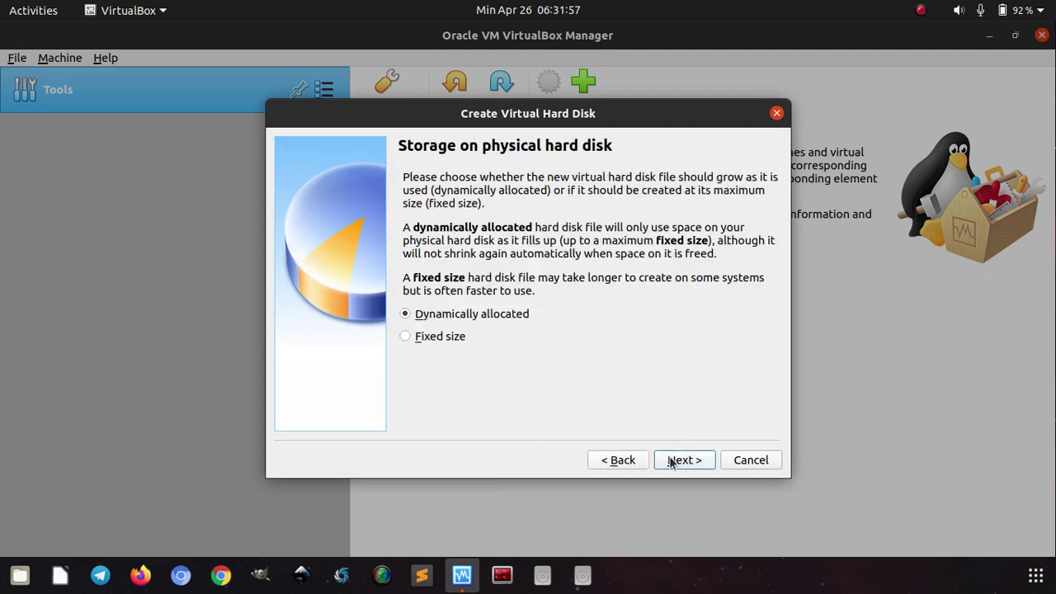
pyautogui.click(674, 460)
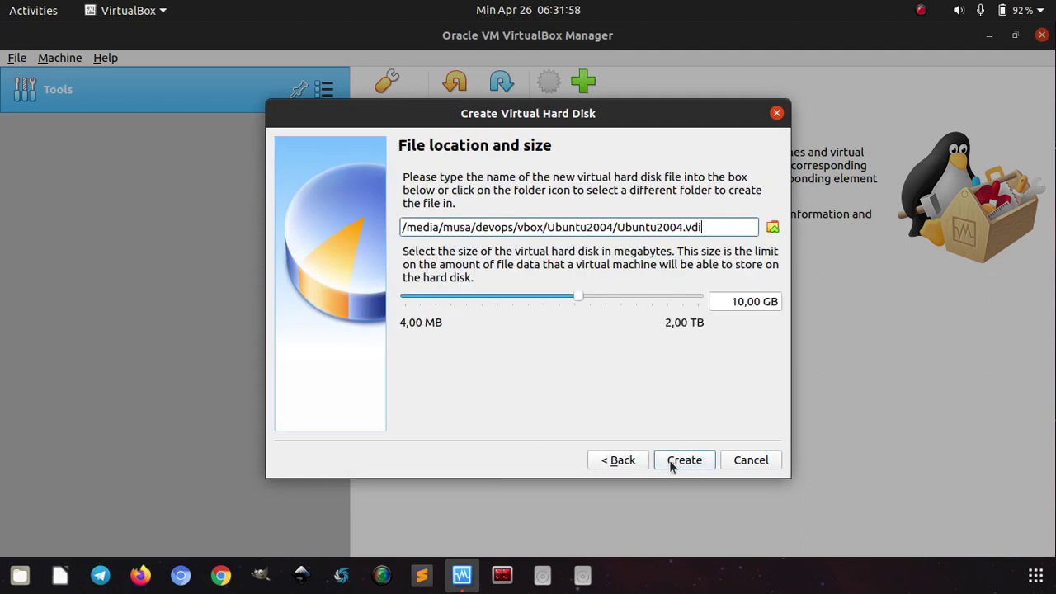
pyautogui.click(735, 304)
pyautogui.press('BackSpace')
pyautogui.write('5')
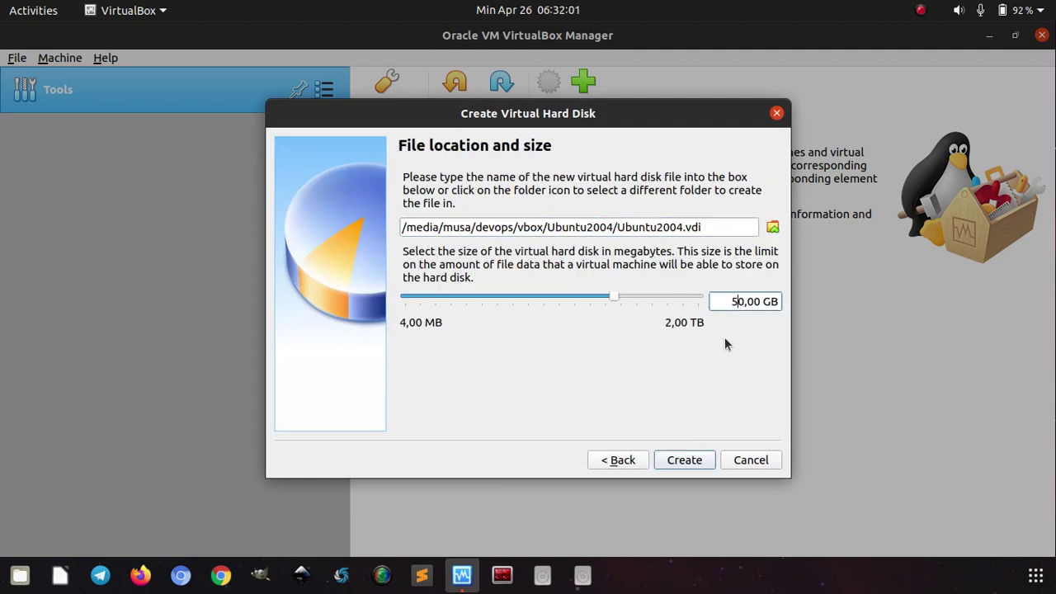
pyautogui.click(682, 461)
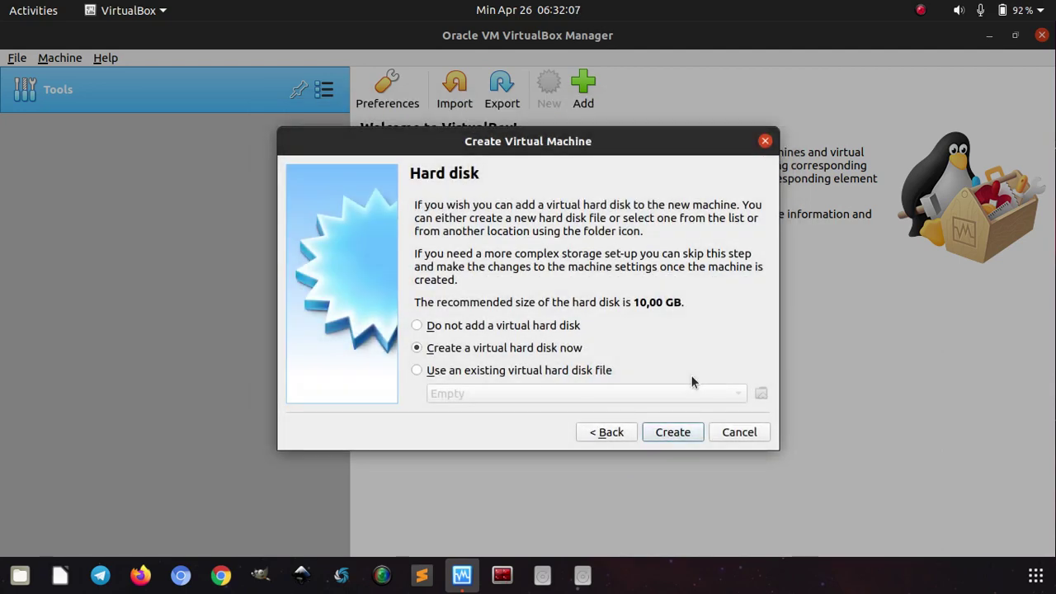
pyautogui.press('Return')
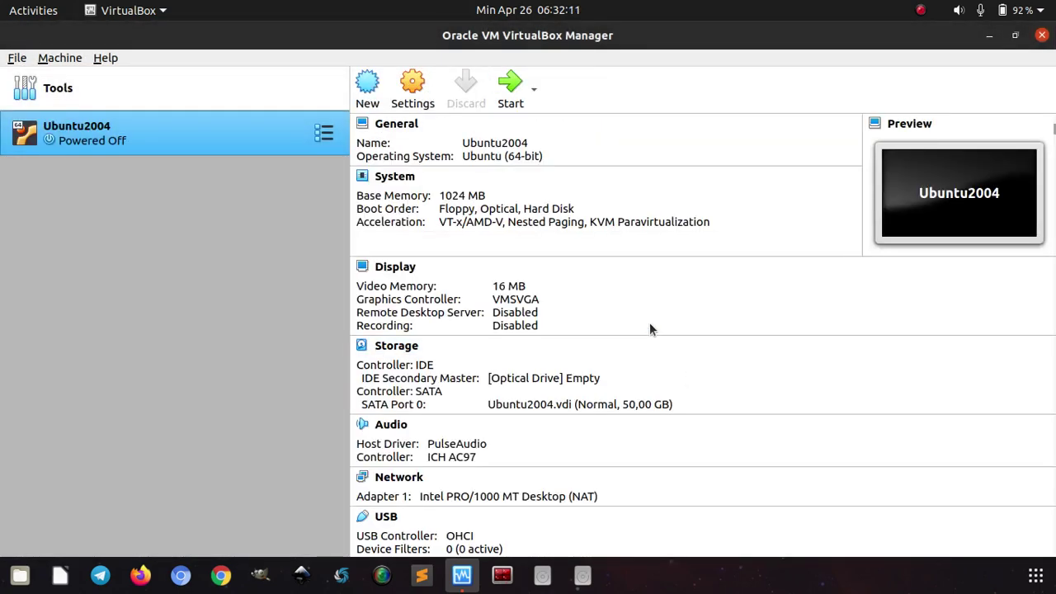
# Load ubuntu-20.04-live-server-amd64.iso into the empty IDE optical drive in the Ubuntu2004 storage settings.
pyautogui.click(427, 102)
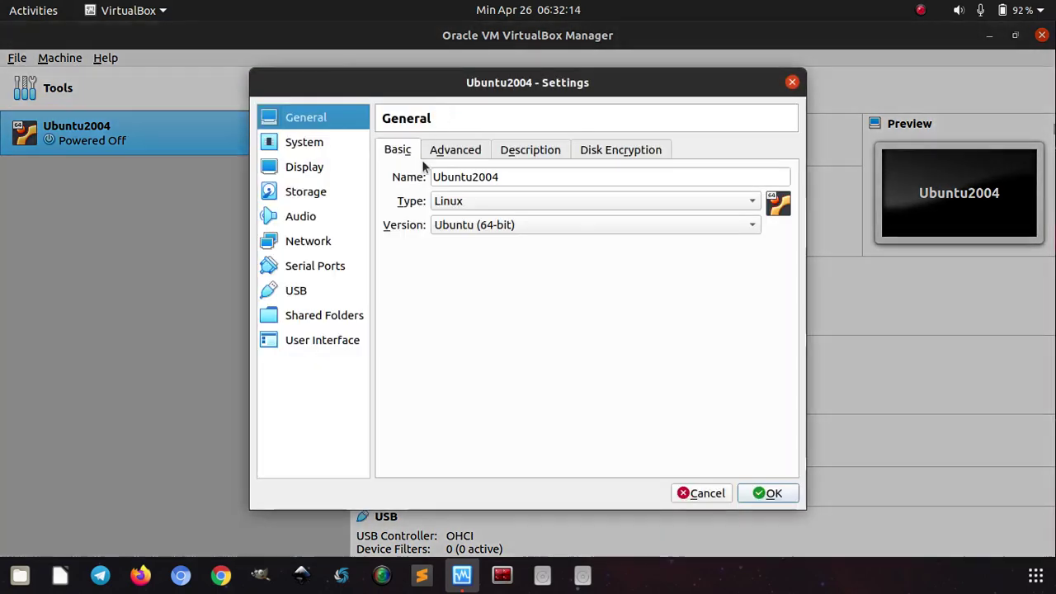
pyautogui.click(326, 190)
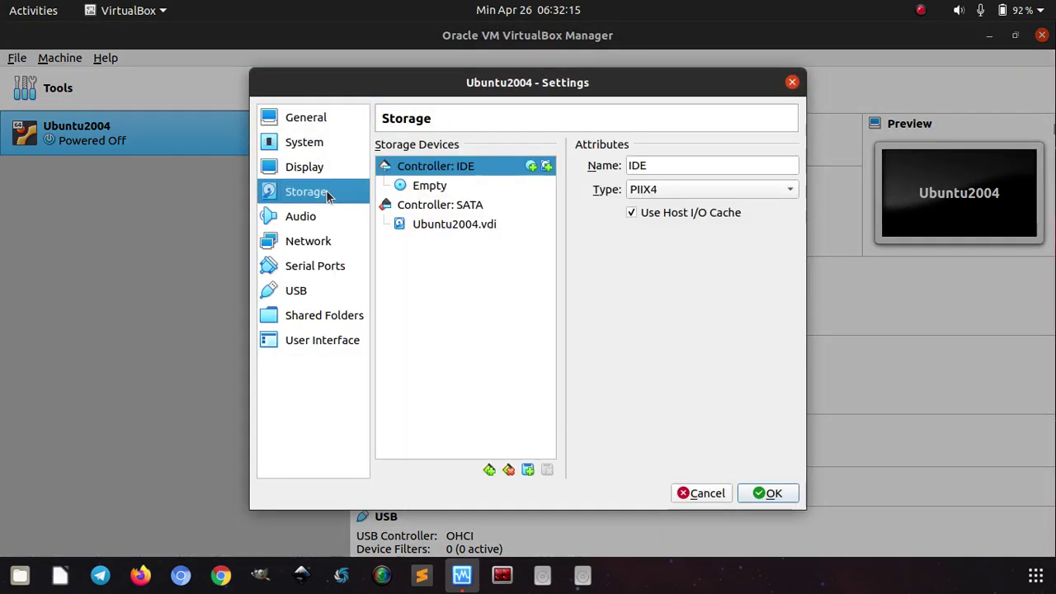
pyautogui.click(422, 190)
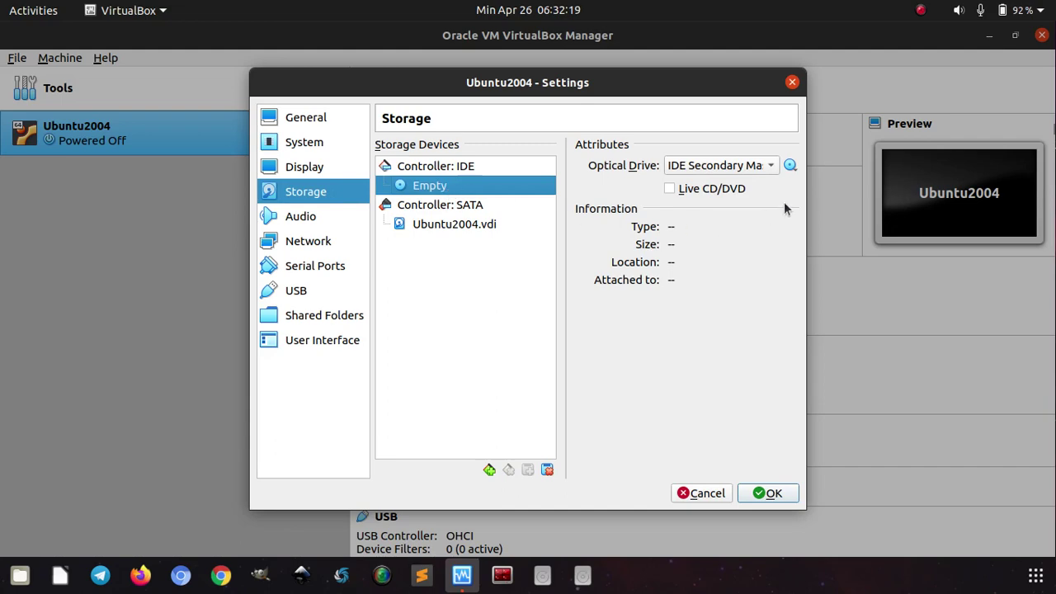
pyautogui.click(790, 167)
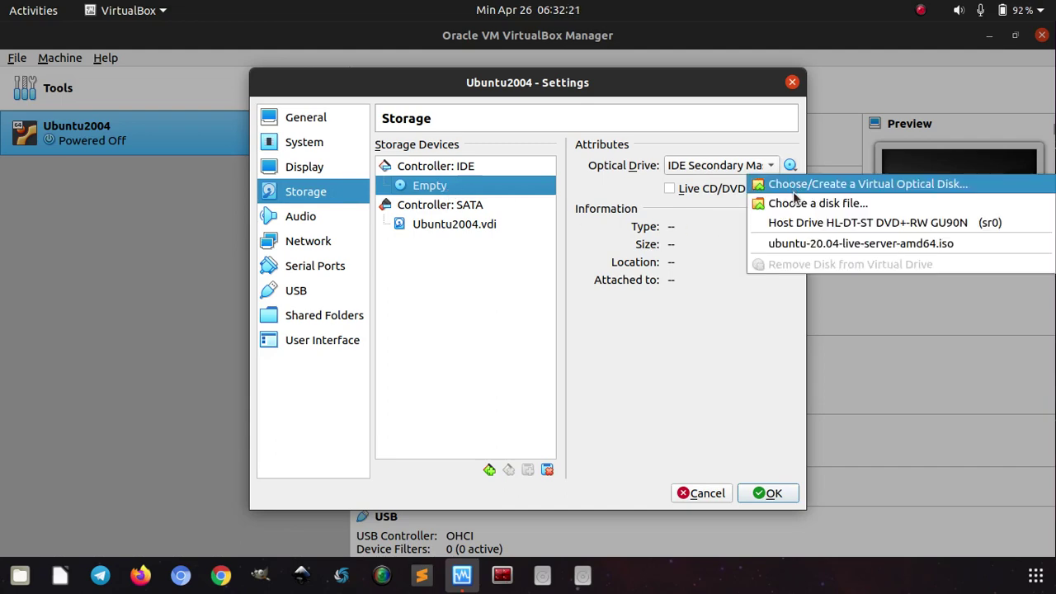
pyautogui.click(794, 204)
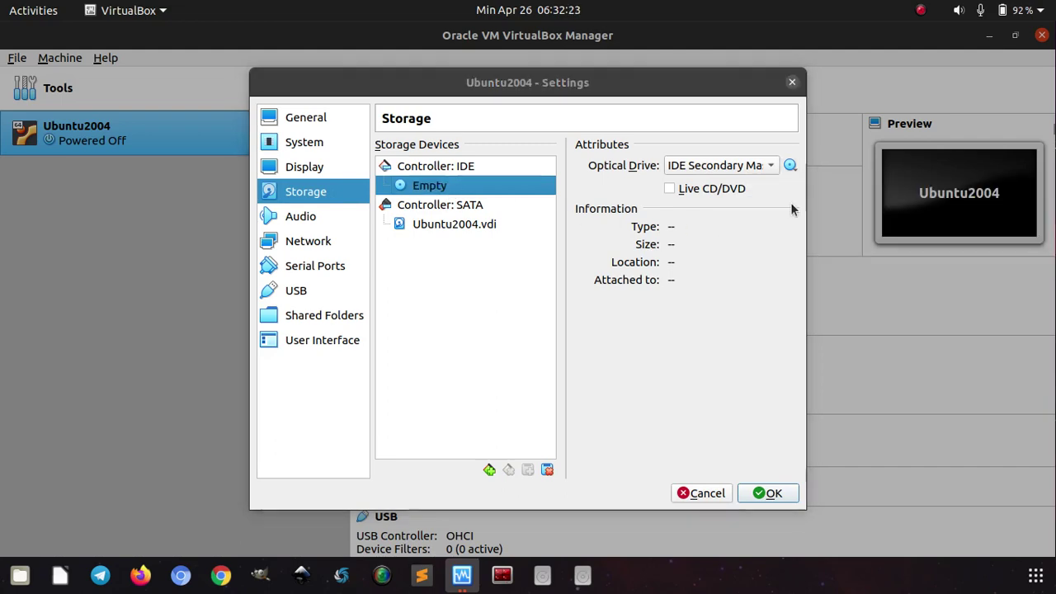
pyautogui.scroll(-5, 627, 248)
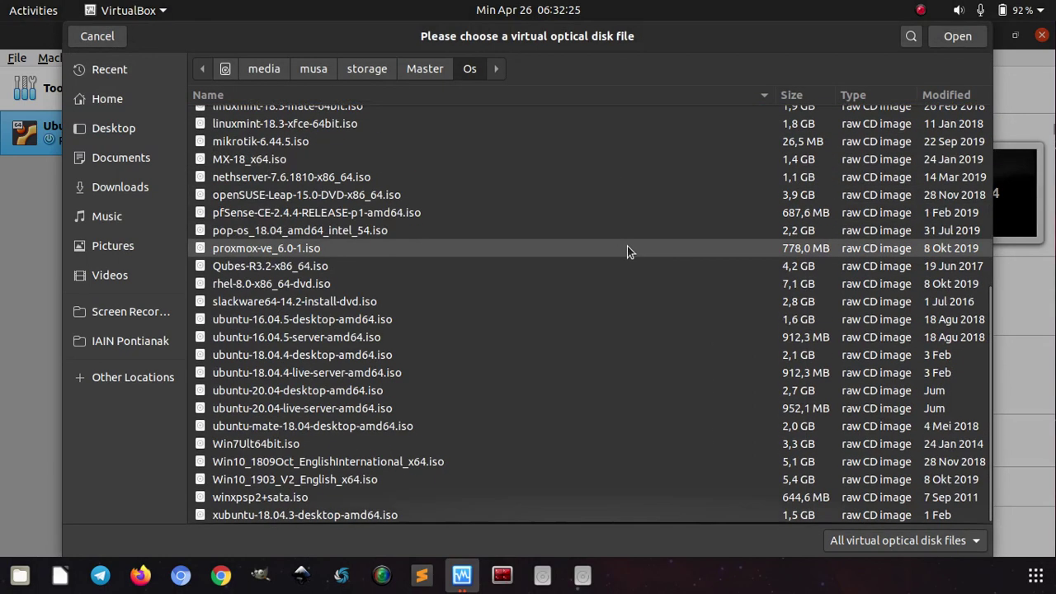
pyautogui.click(291, 413)
pyautogui.doubleClick(291, 416)
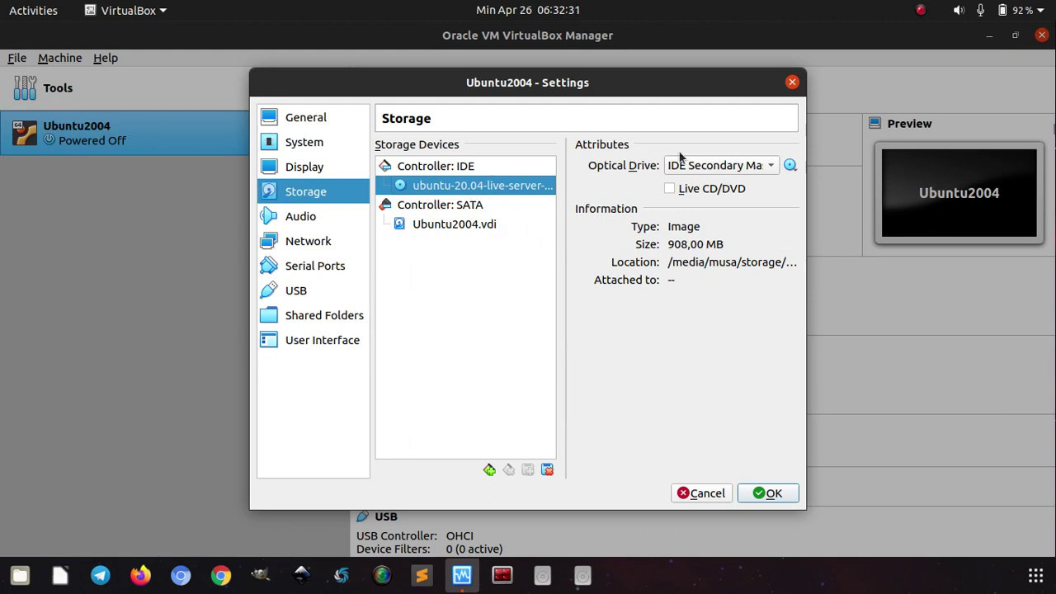
pyautogui.click(790, 165)
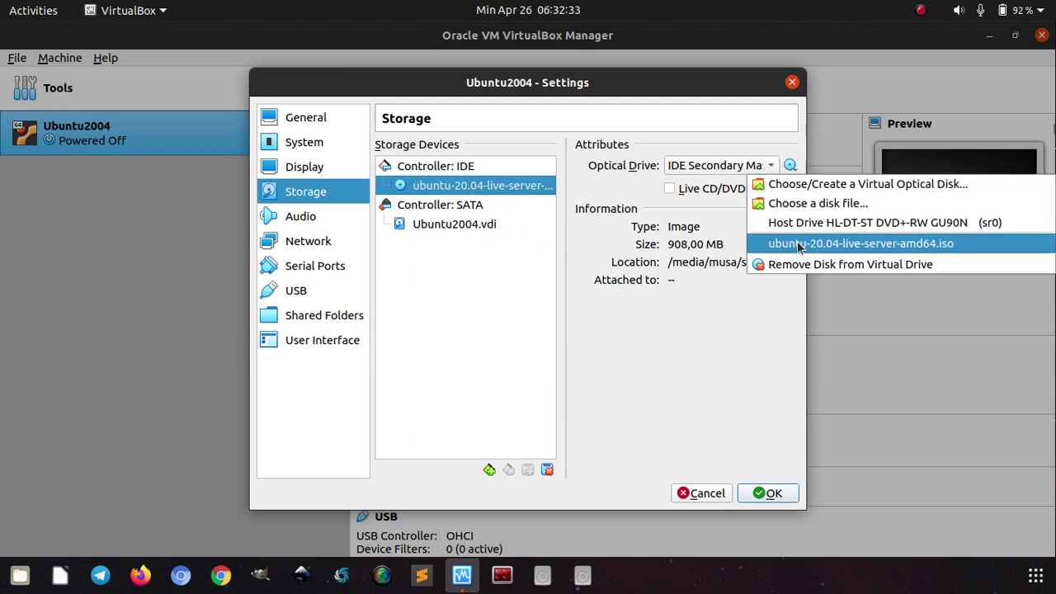
pyautogui.click(473, 278)
# Keep network Adapter 1 of the Ubuntu2004 machine attached to NAT.
pyautogui.click(330, 242)
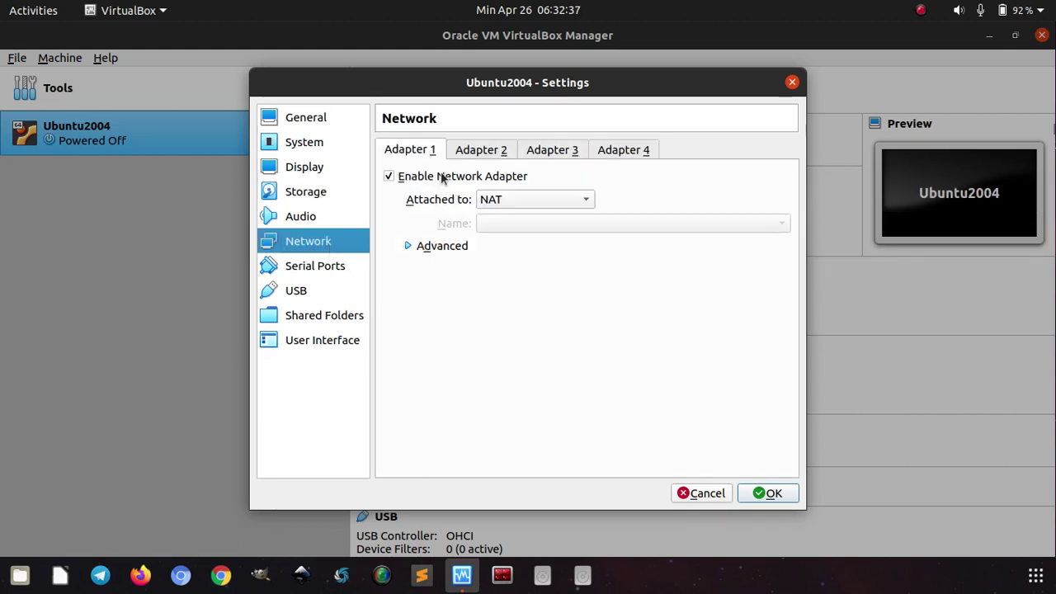
pyautogui.click(478, 204)
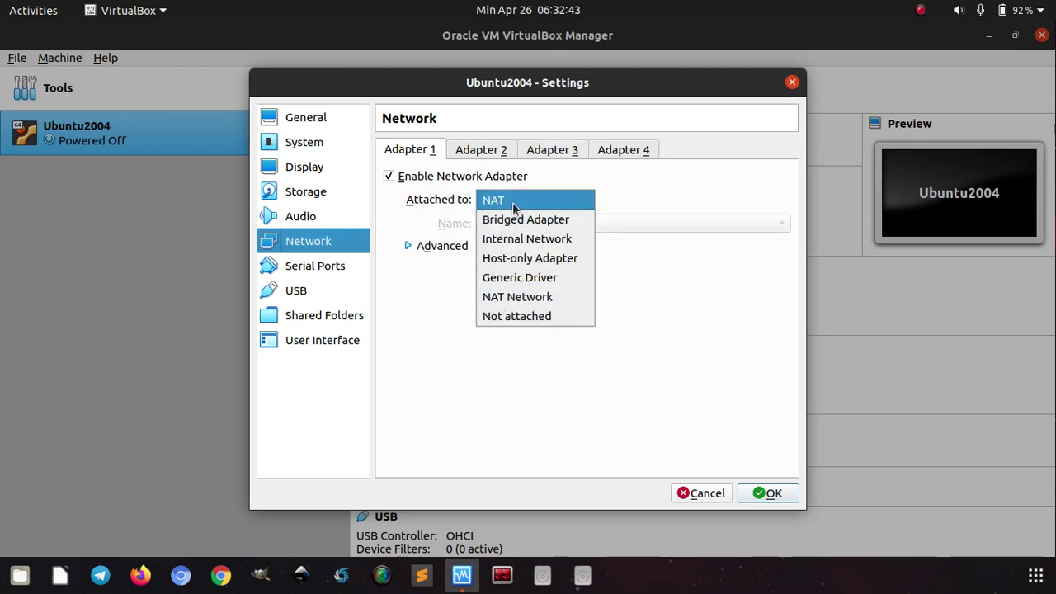
pyautogui.click(495, 199)
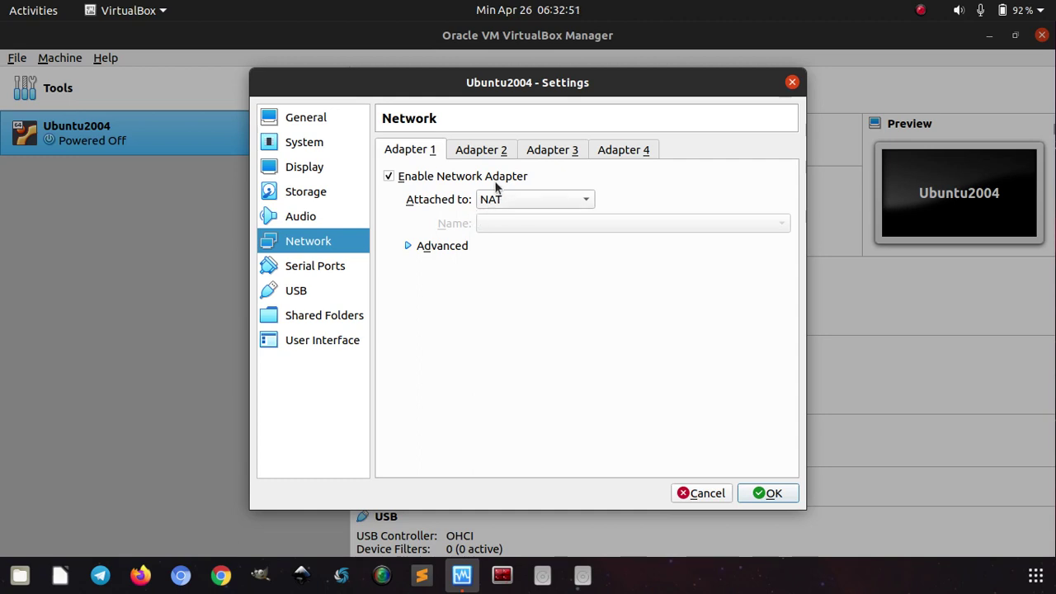
# Enable network Adapter 2 and attach it to the Host-only Adapter vboxnet0.
pyautogui.click(478, 151)
pyautogui.click(472, 178)
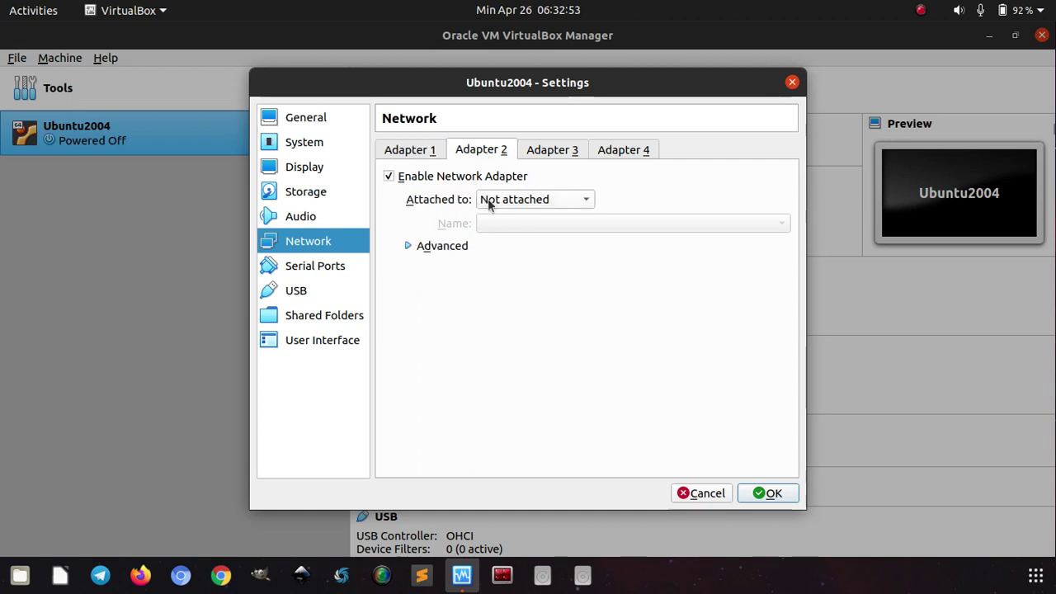
pyautogui.click(488, 201)
pyautogui.click(519, 144)
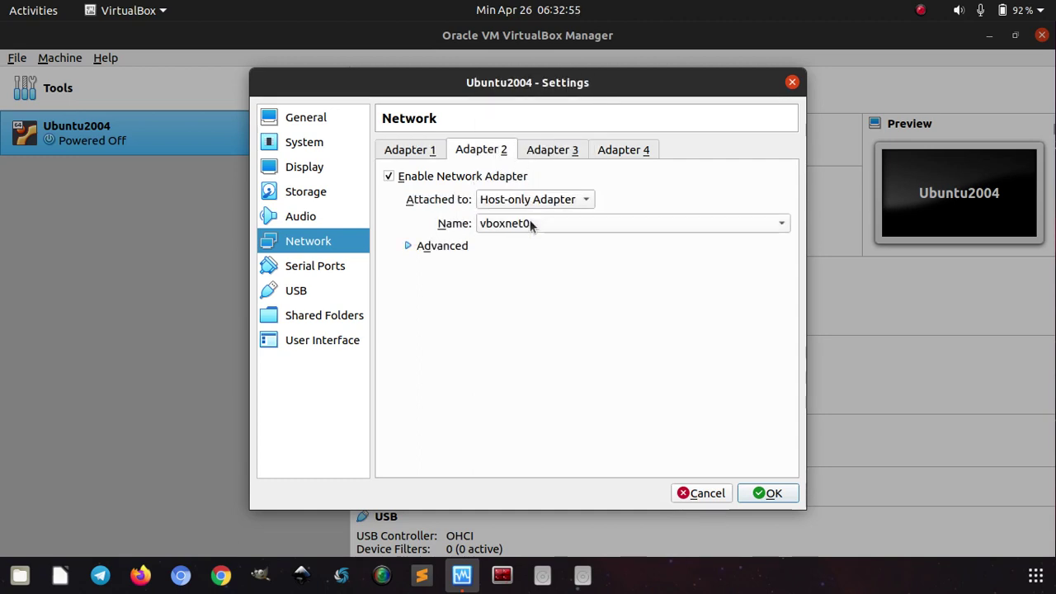
pyautogui.click(486, 227)
pyautogui.click(501, 224)
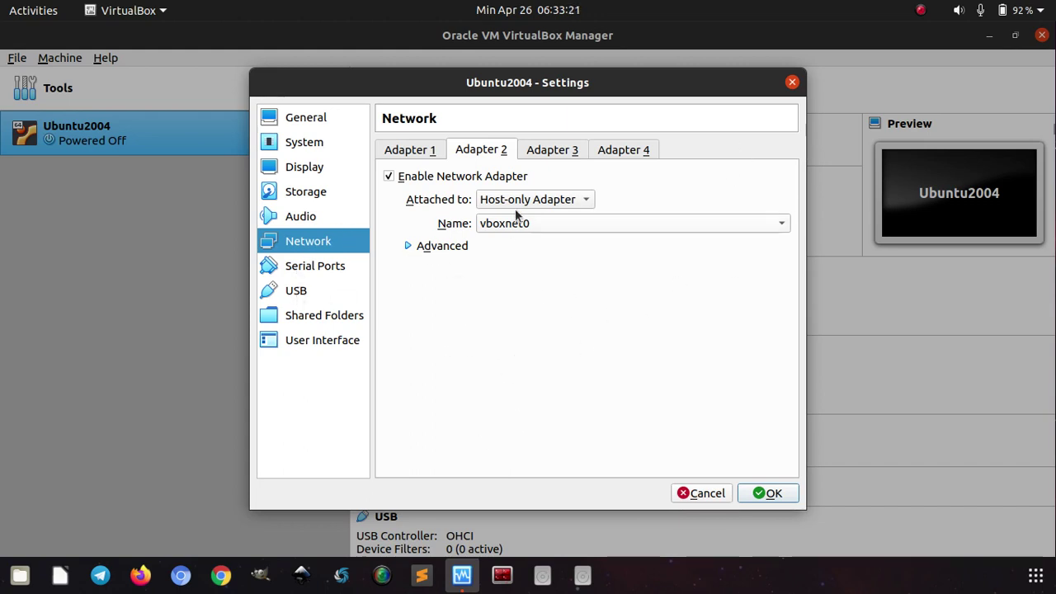
pyautogui.click(500, 576)
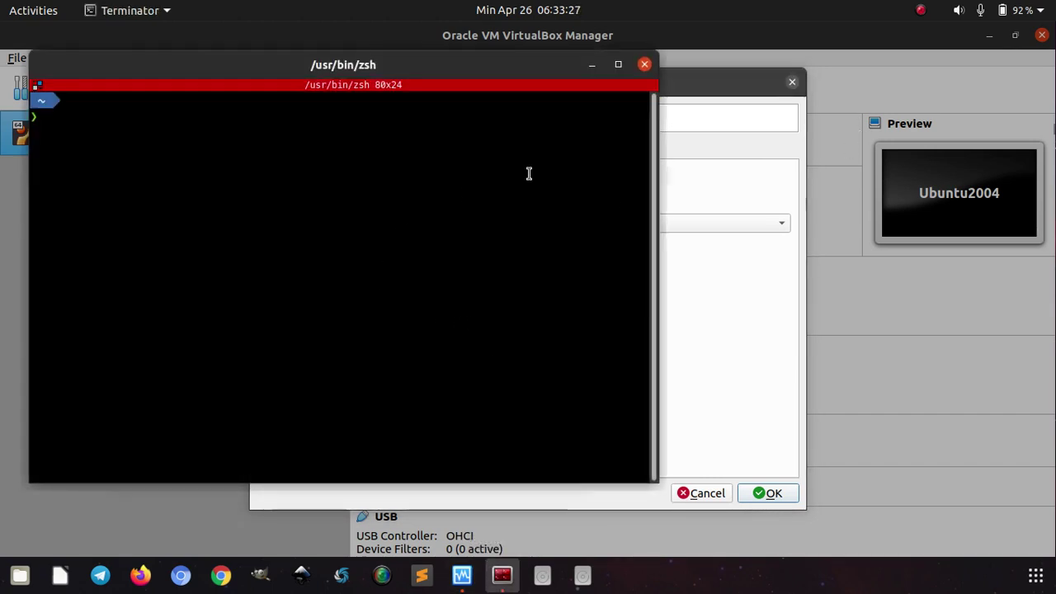
pyautogui.click(642, 66)
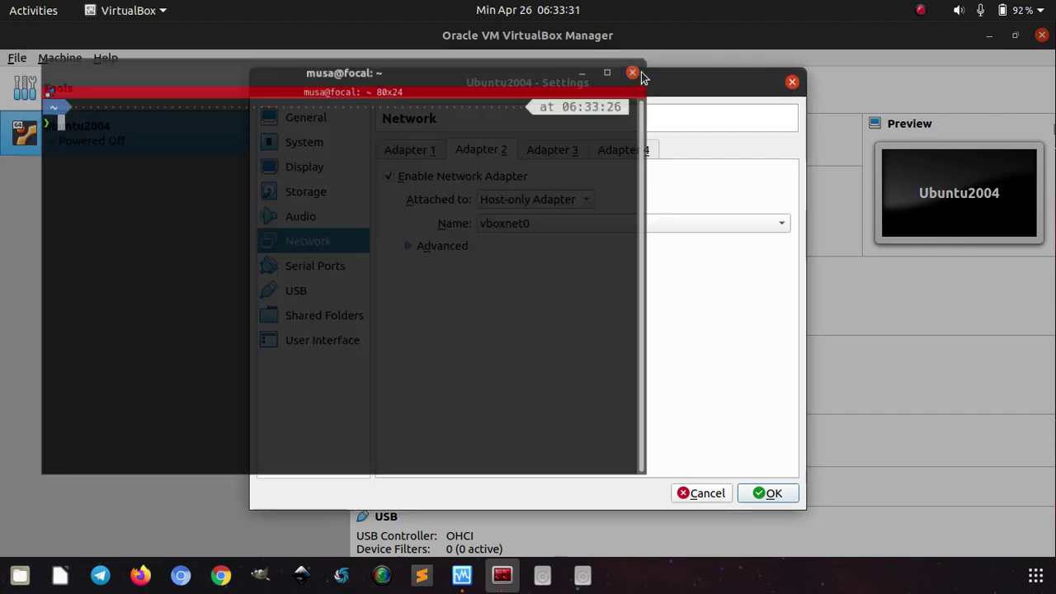
# Save the network settings and start the Ubuntu2004 machine with ubuntu-20.04-live-server-amd64.iso as the start-up disk.
pyautogui.click(767, 495)
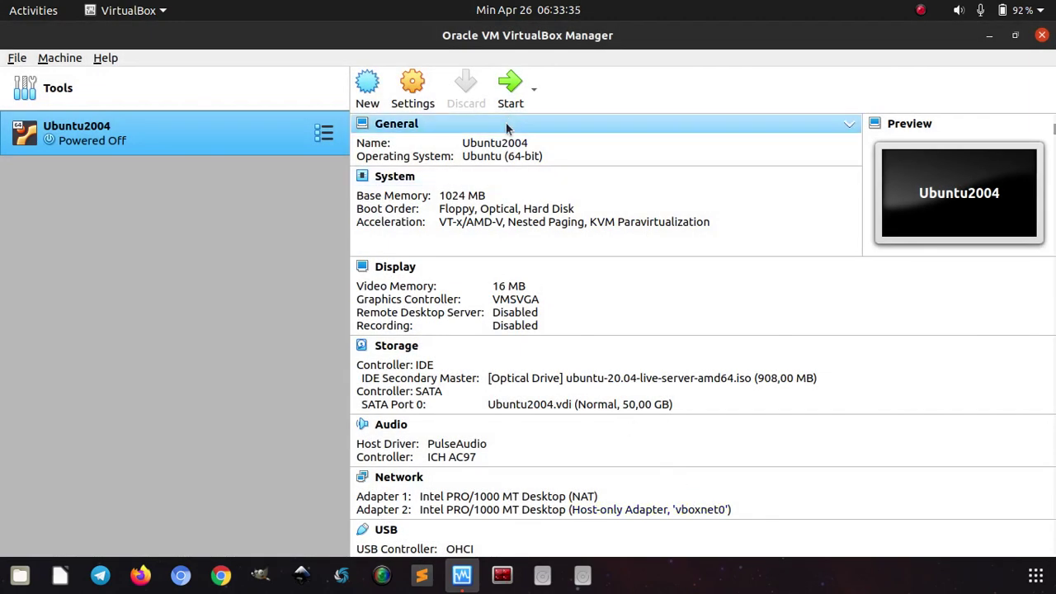
pyautogui.click(507, 99)
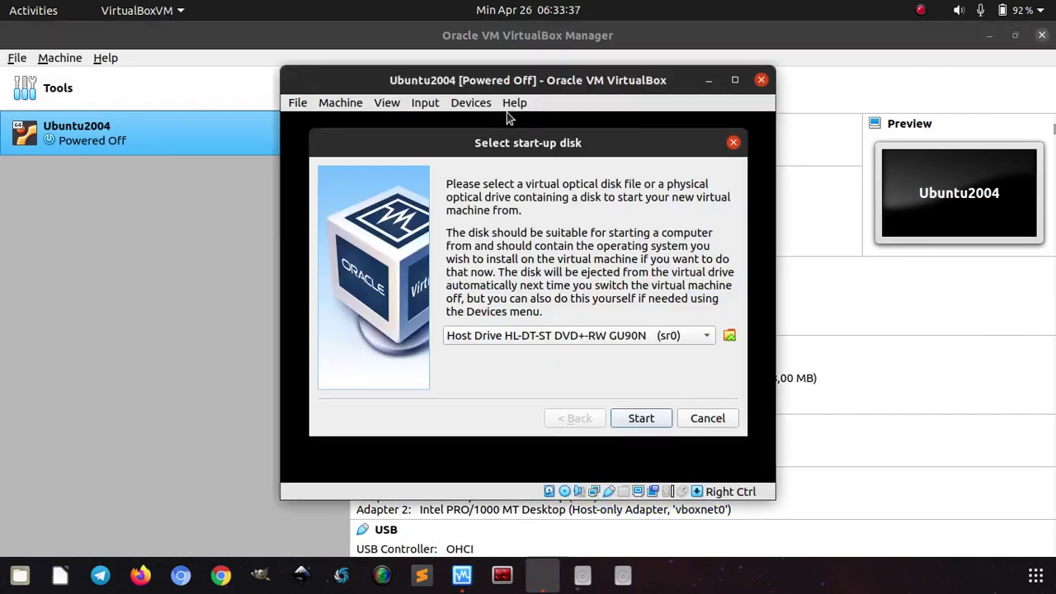
pyautogui.click(657, 342)
pyautogui.click(645, 356)
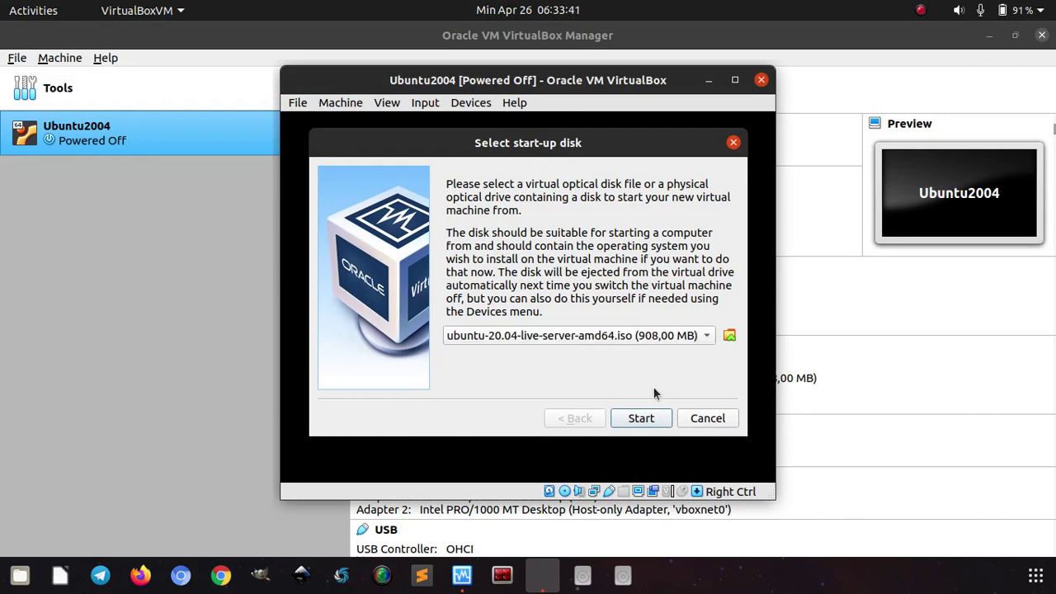
pyautogui.click(641, 419)
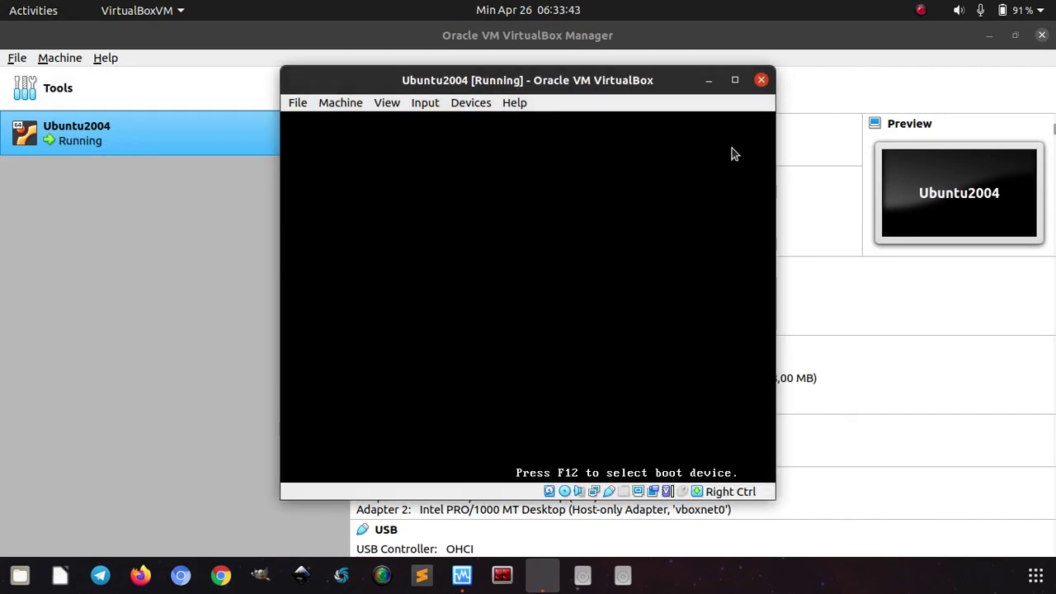
# Maximize the virtual machine window and boot into Install Ubuntu Server with English as the boot language.
pyautogui.click(734, 81)
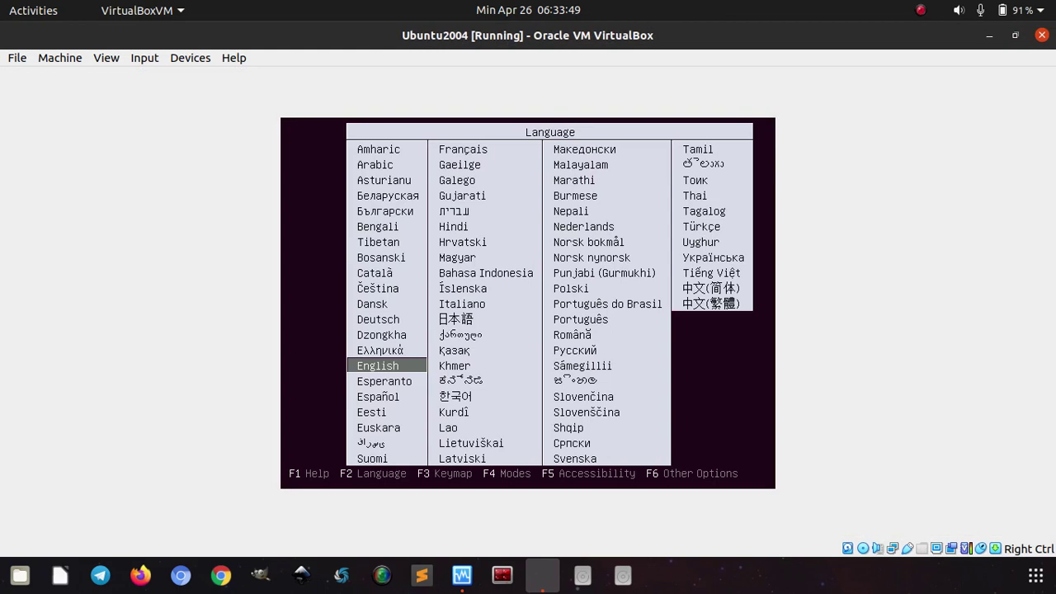
pyautogui.press('Return')
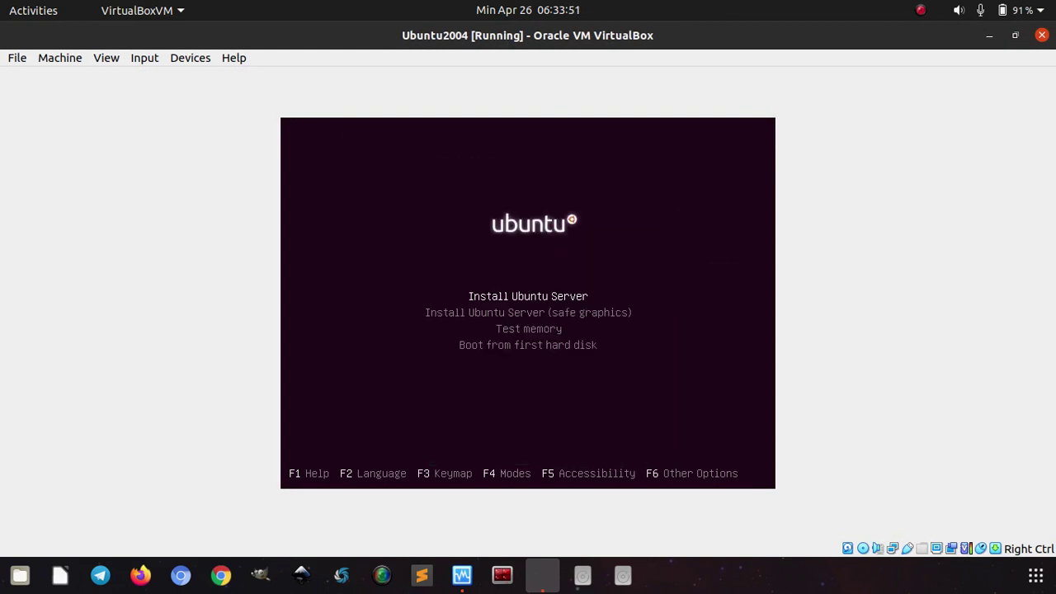
pyautogui.press('Return')
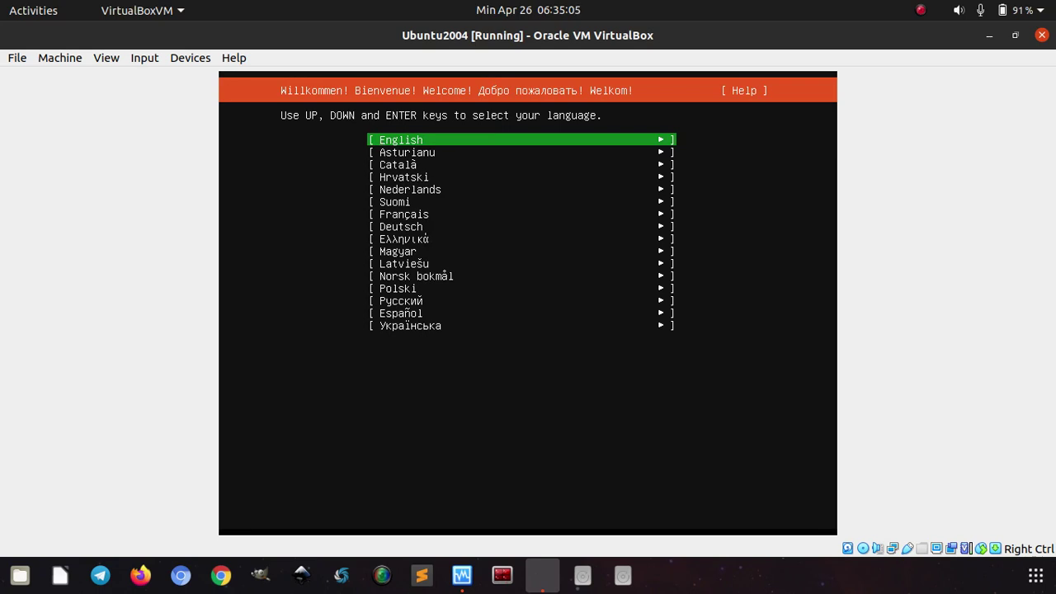
# Choose English as the installer language and accept the English (US) keyboard layout and variant.
pyautogui.press('Return')
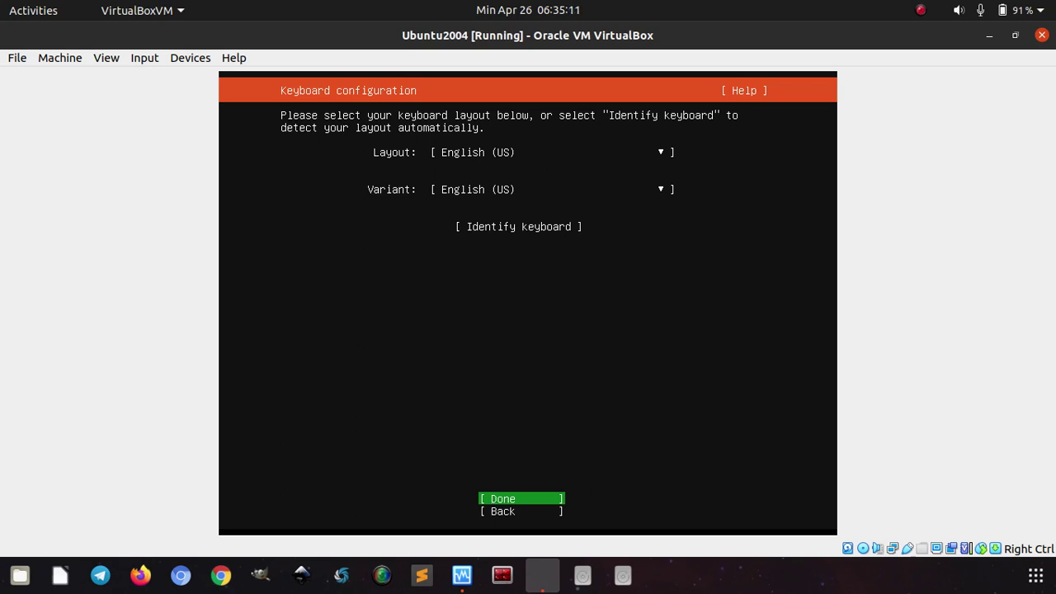
pyautogui.press('Return')
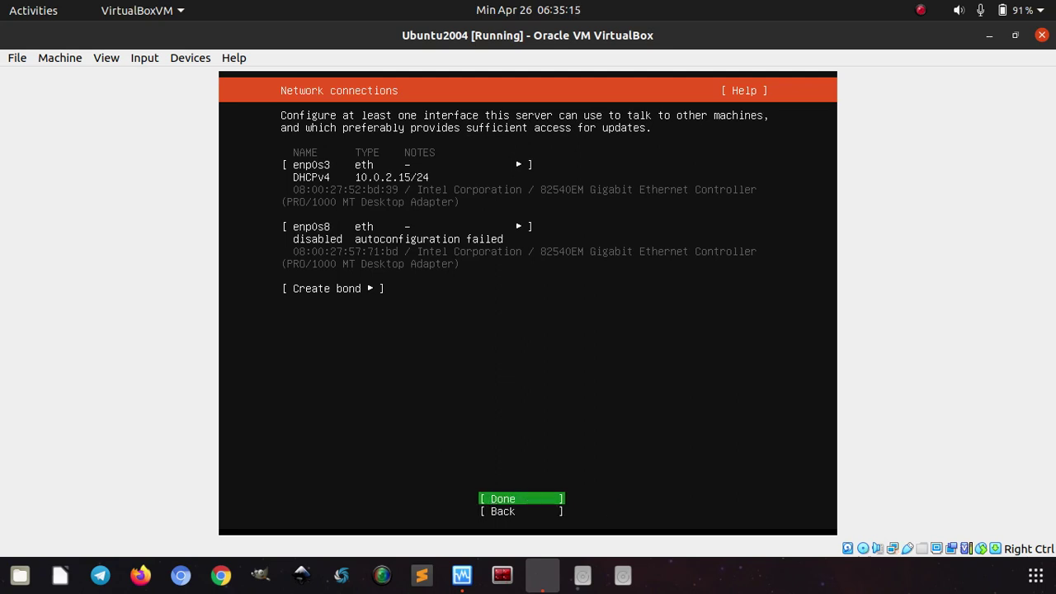
# Examine the two network interfaces, enp0s3 and enp0s8, on the installer's network connections screen.
pyautogui.click(311, 226)
pyautogui.click(311, 164)
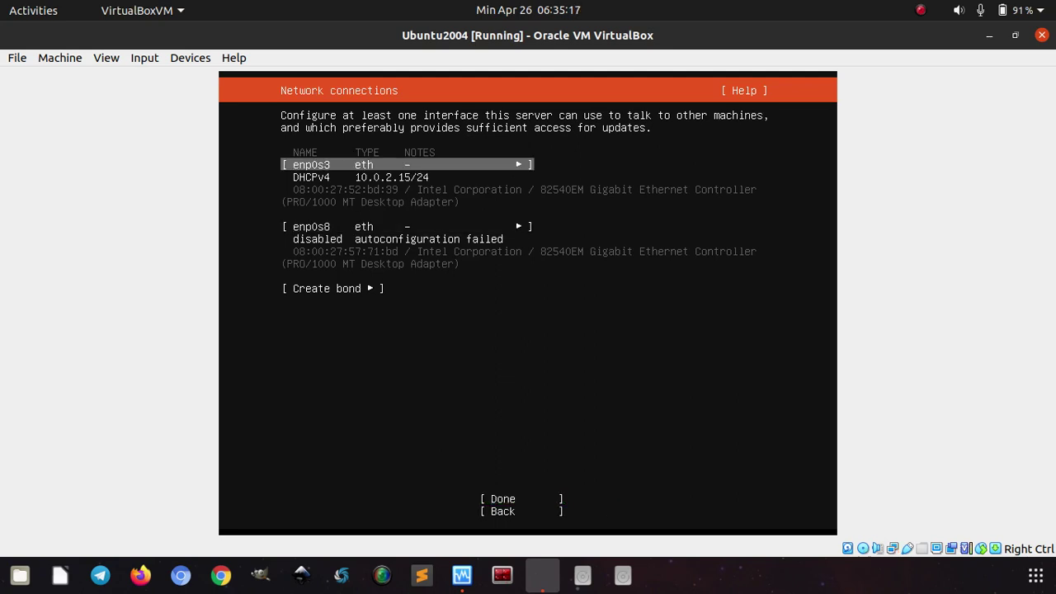
pyautogui.click(311, 226)
pyautogui.click(311, 164)
pyautogui.click(311, 226)
pyautogui.click(311, 164)
pyautogui.press('Down')
pyautogui.press('Up')
pyautogui.press('Down')
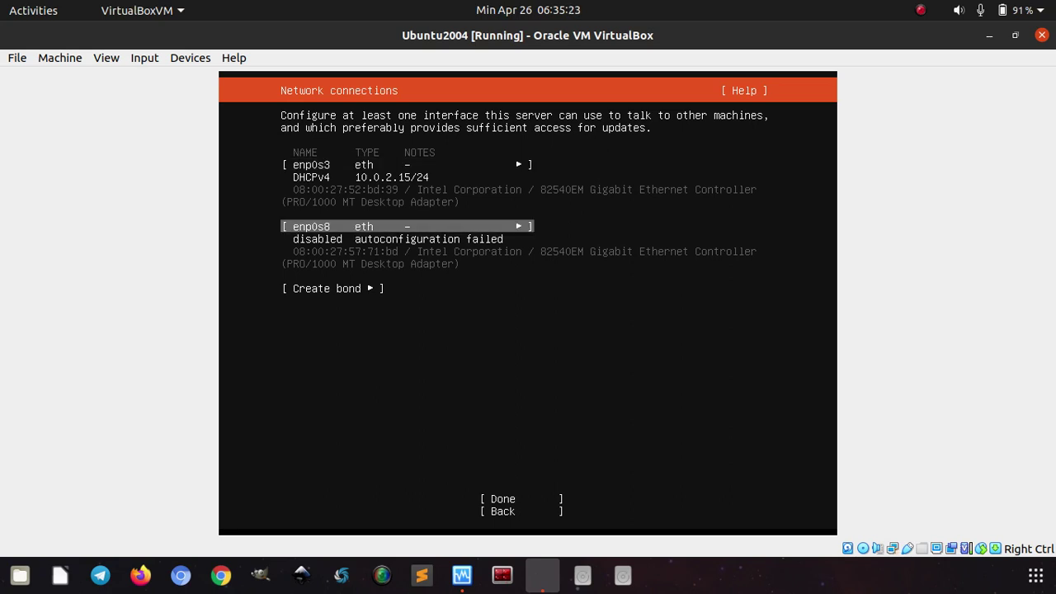
pyautogui.press('Up')
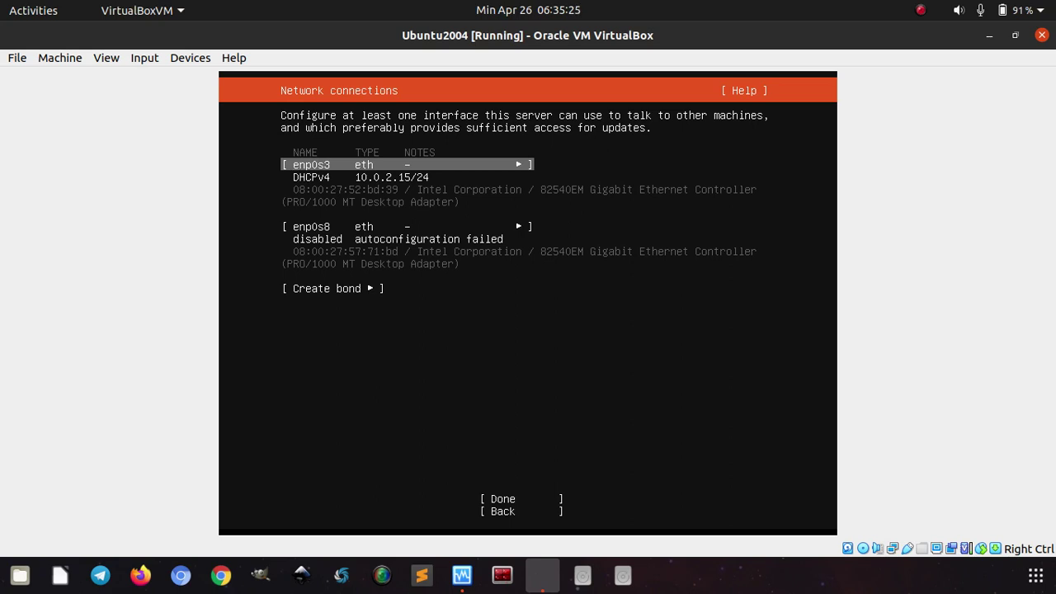
pyautogui.press('Down')
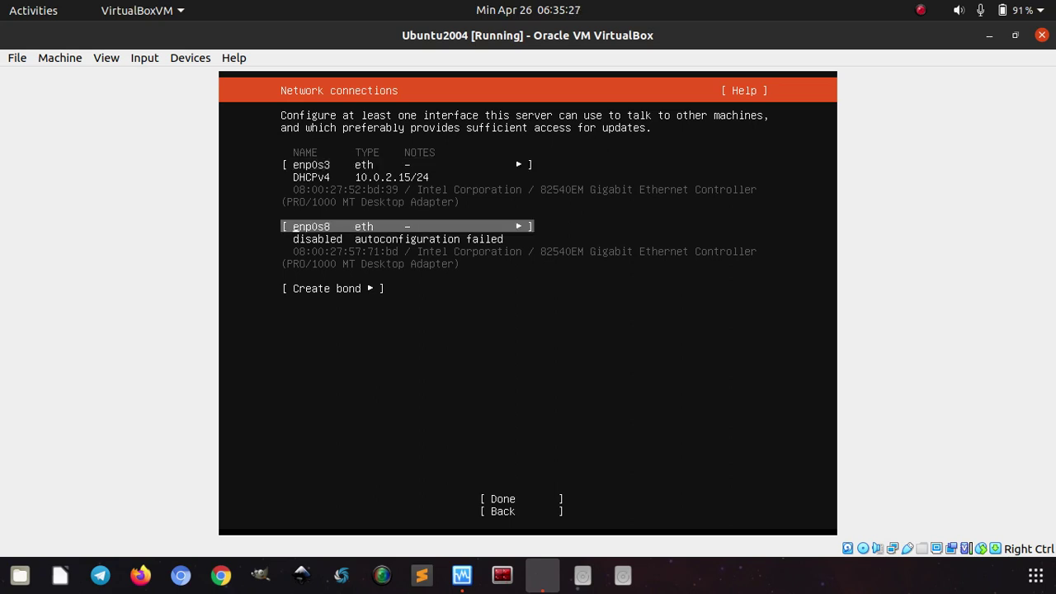
pyautogui.press('Up')
# Accept the network connections as they are and continue to the proxy configuration.
pyautogui.press('Down')
pyautogui.press('Down')
pyautogui.press('Down')
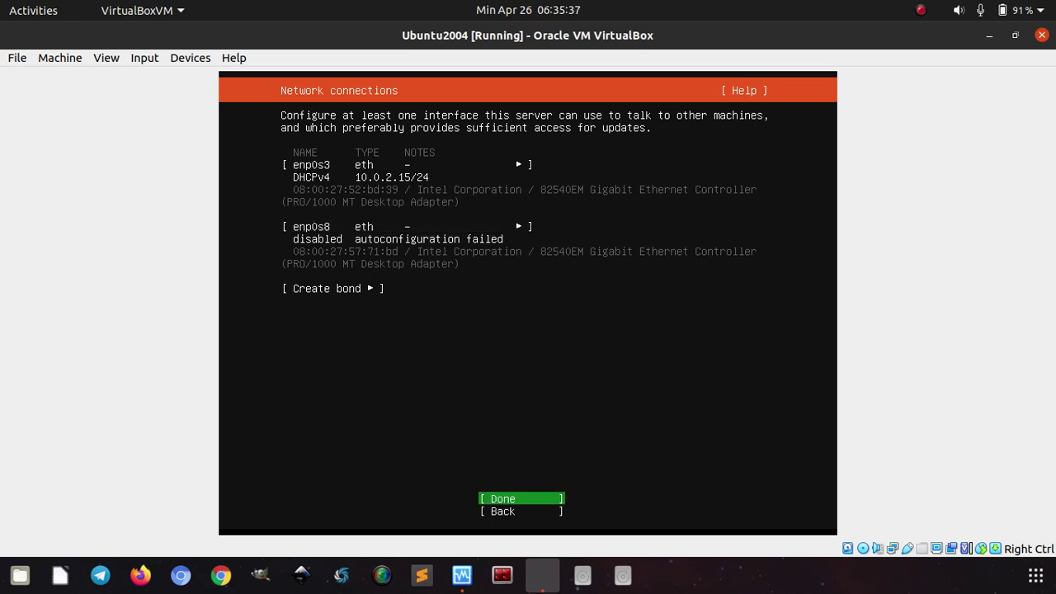
pyautogui.press('Return')
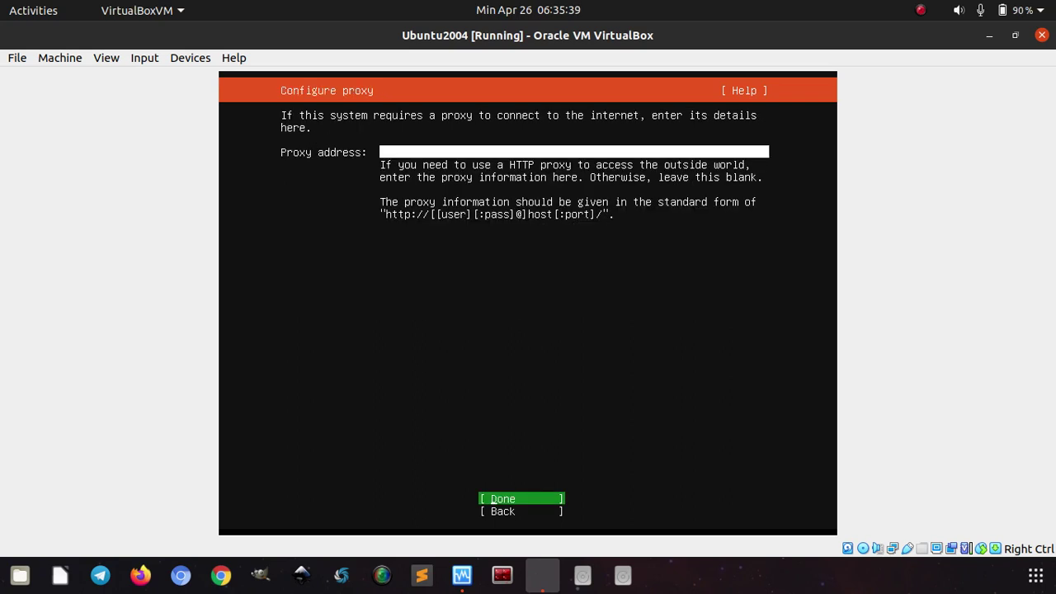